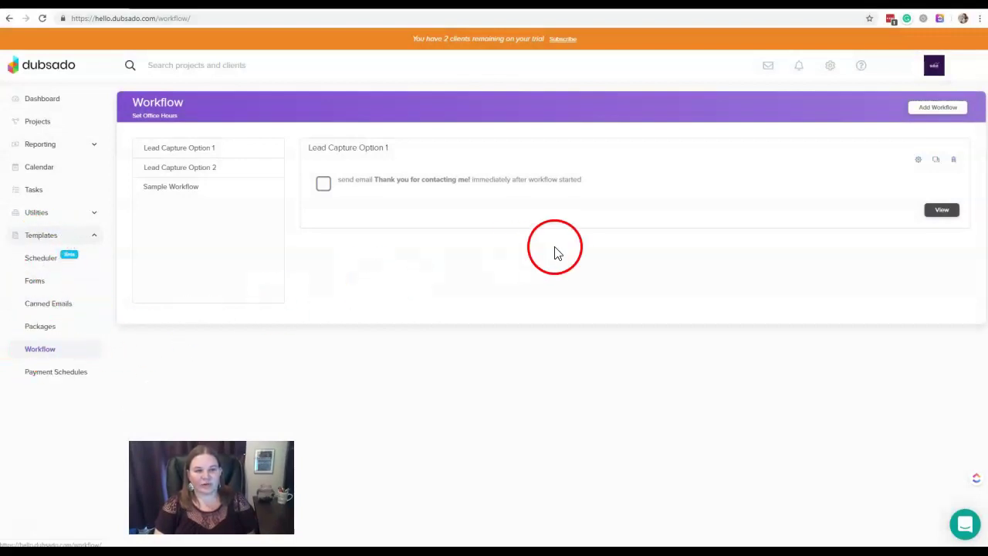
- Create a new workflow named Test Workflow and continue to its editing page
click(941, 112)
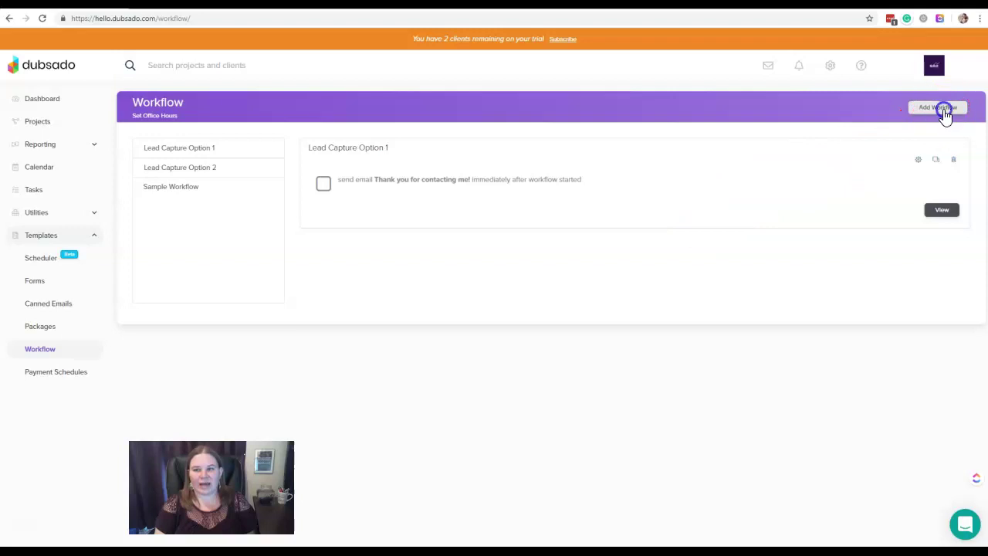
click(196, 158)
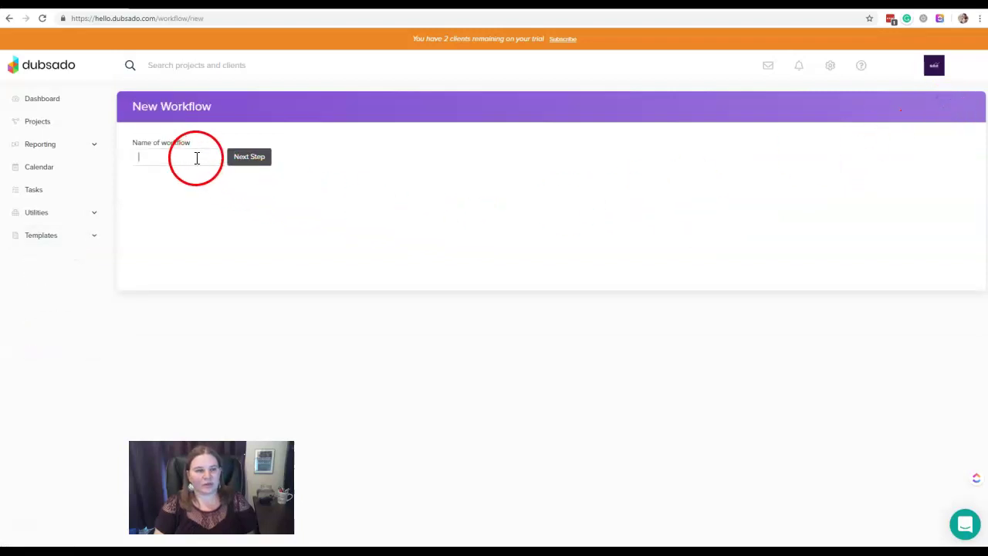
text(Test Workflow)
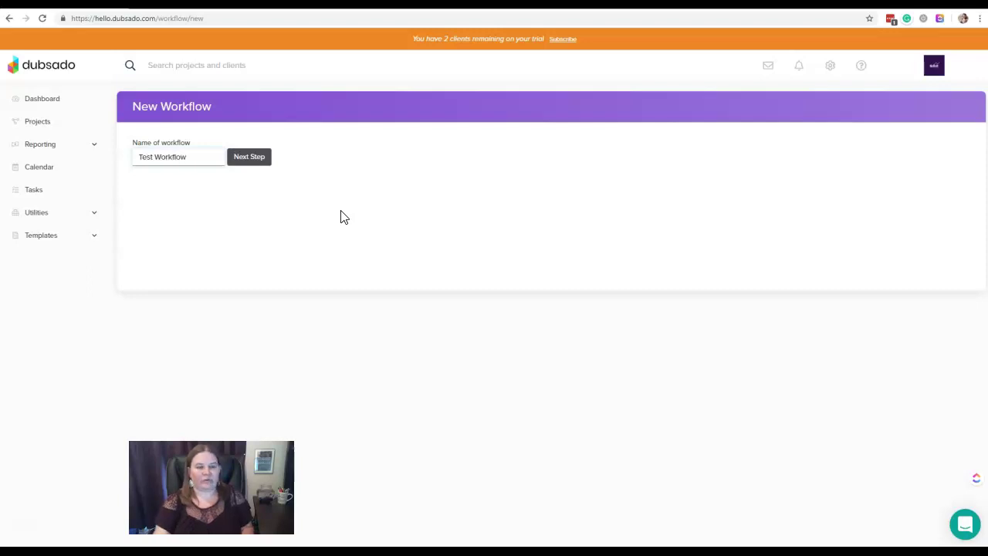
click(248, 161)
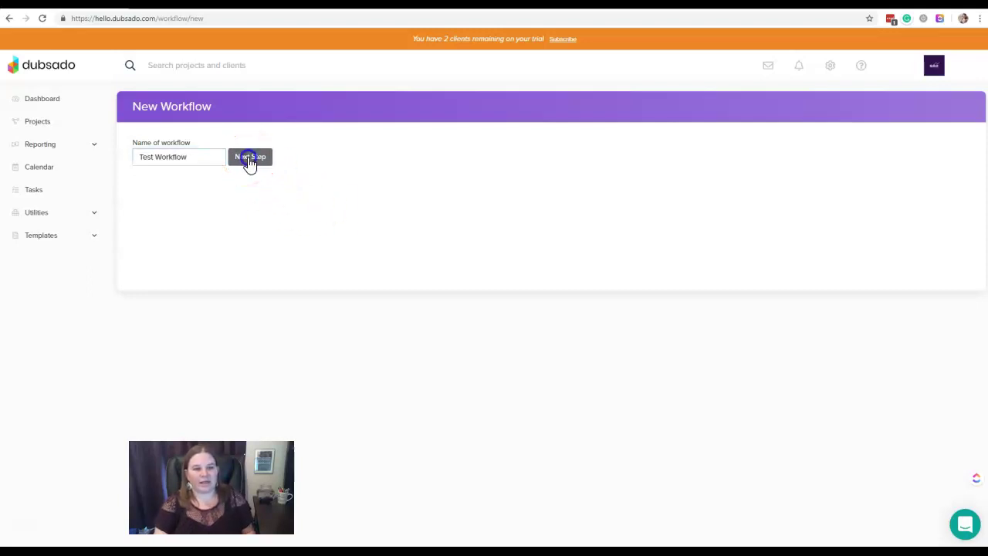
- Assign the 4 Payments payment schedule to the workflow
click(278, 212)
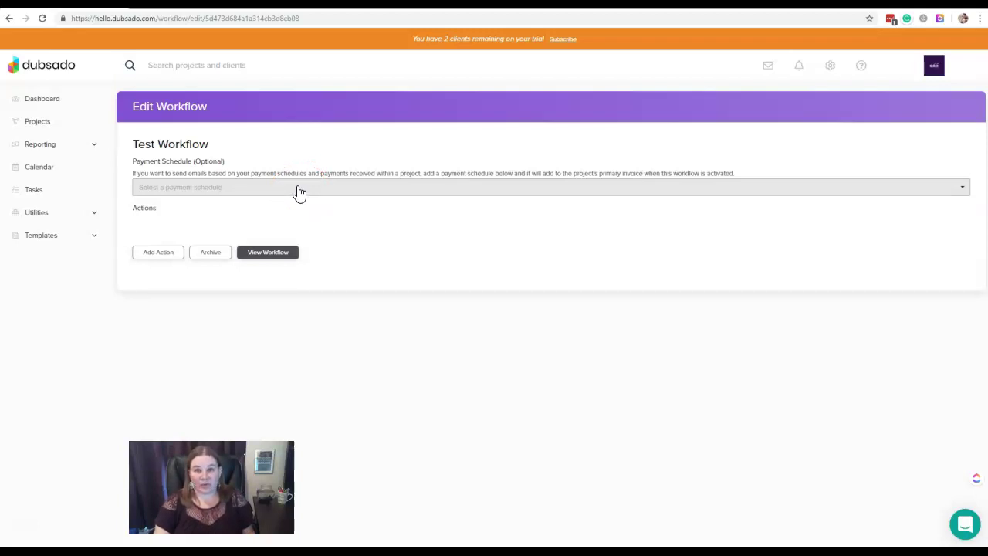
click(254, 194)
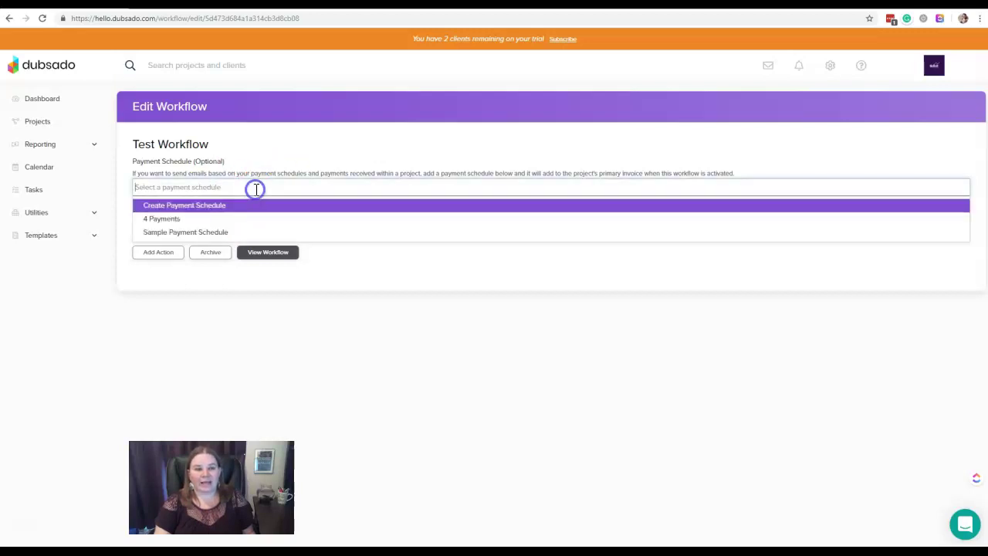
drag(257, 232, 161, 219)
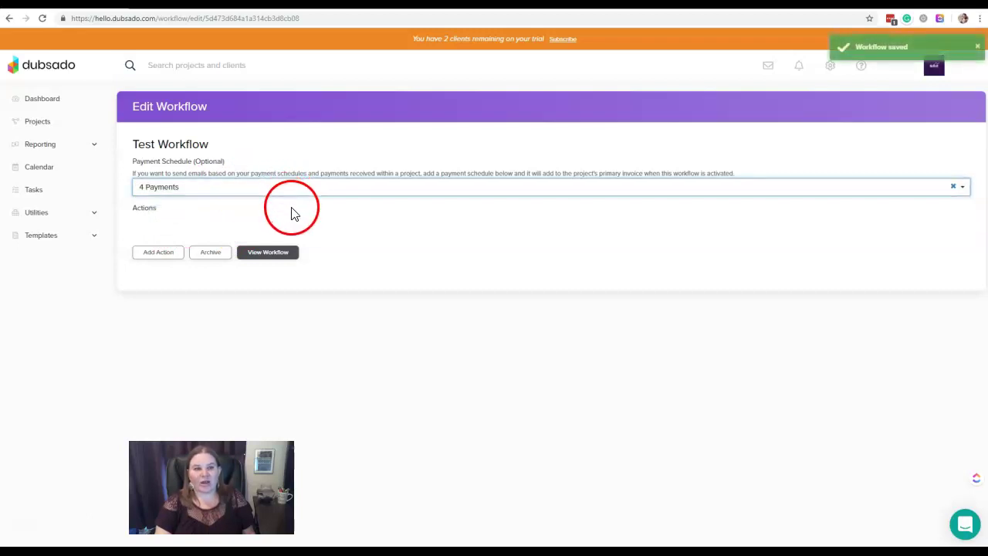
click(301, 233)
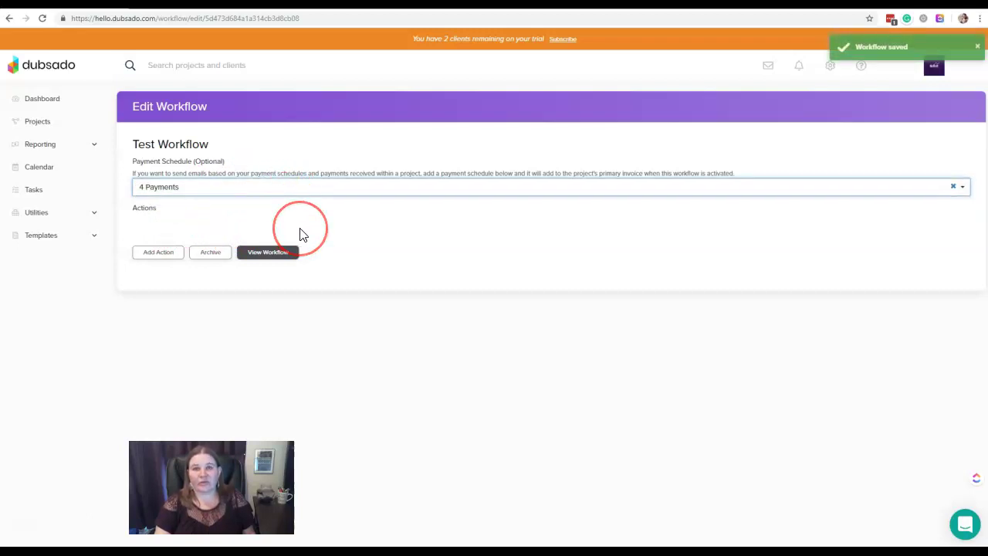
- Clear the payment schedule assigned to the workflow
drag(214, 216, 337, 223)
drag(784, 226, 955, 191)
click(954, 188)
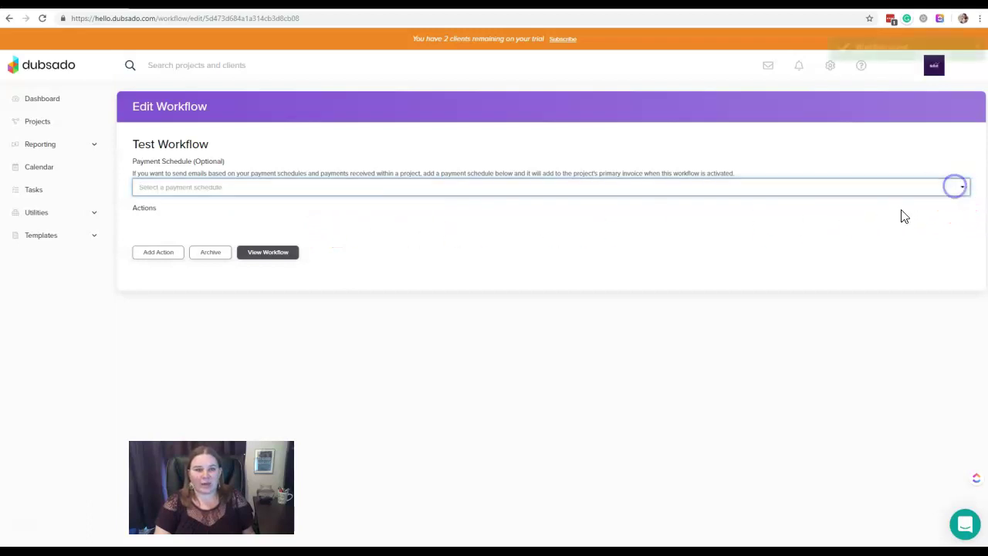
drag(222, 168, 291, 228)
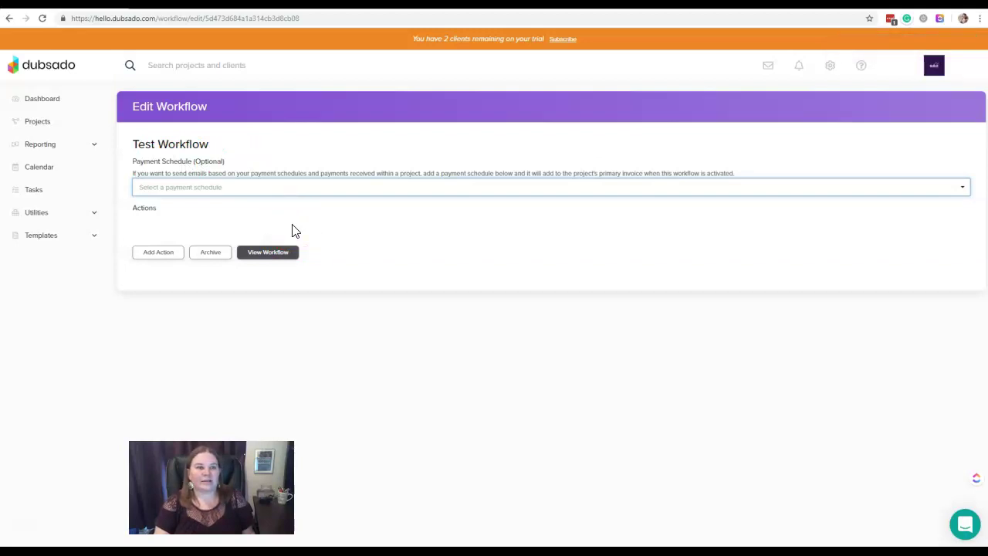
- Start a new workflow action and examine the available action types, from Change Project Status through Archive Project
drag(231, 224, 161, 256)
click(388, 275)
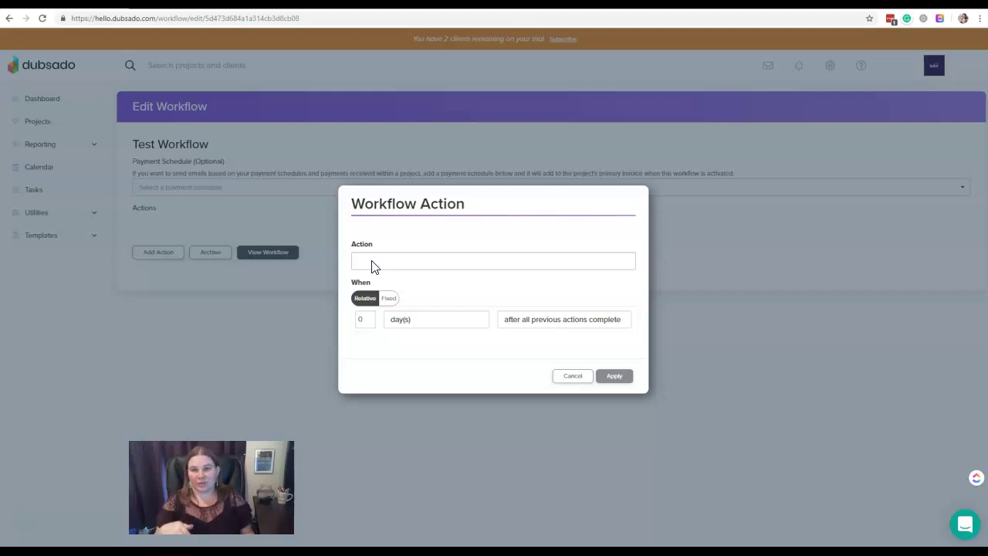
click(371, 261)
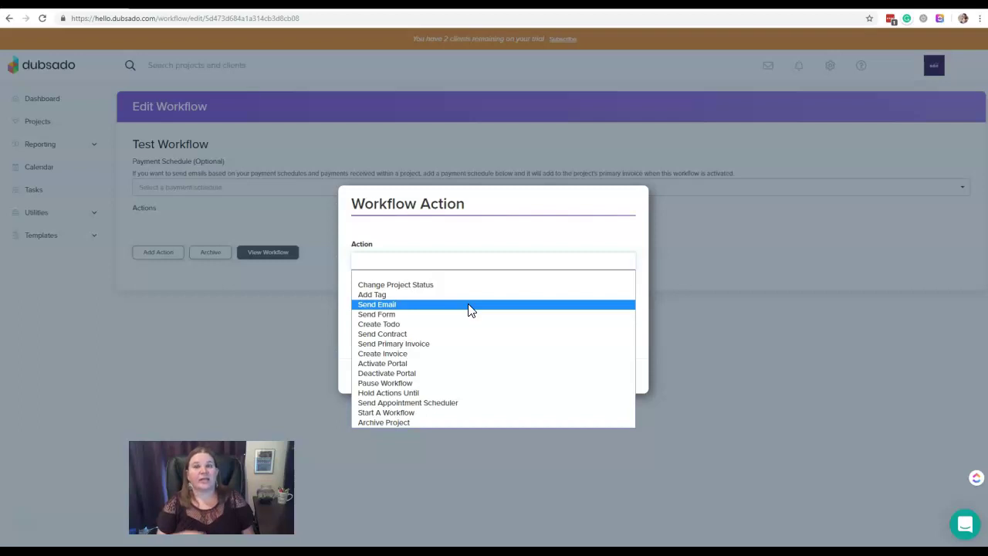
click(434, 317)
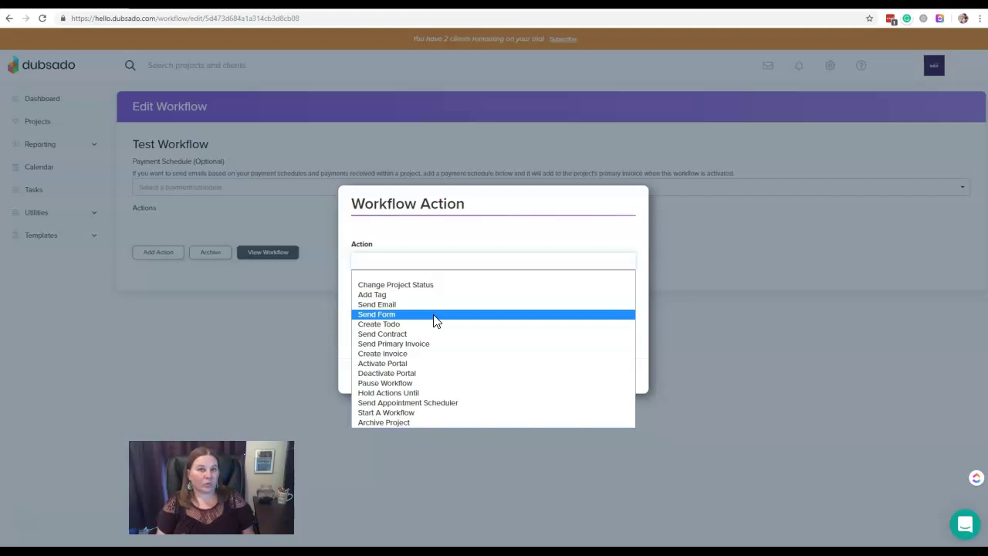
click(417, 316)
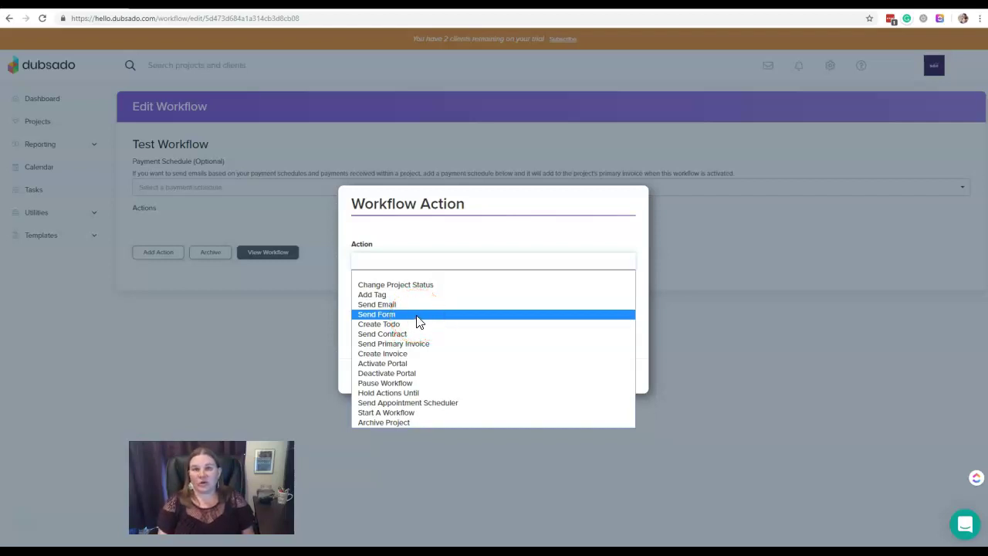
click(421, 319)
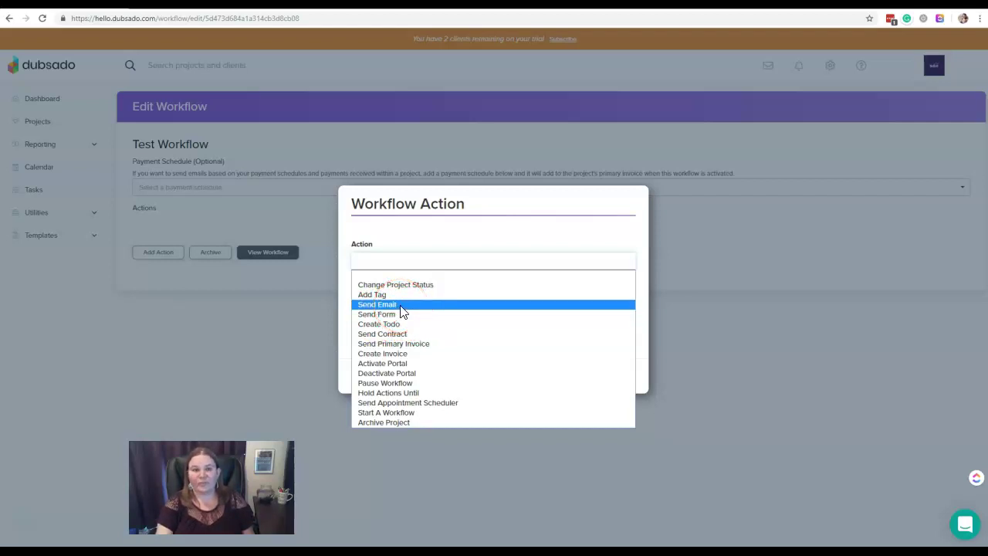
click(409, 317)
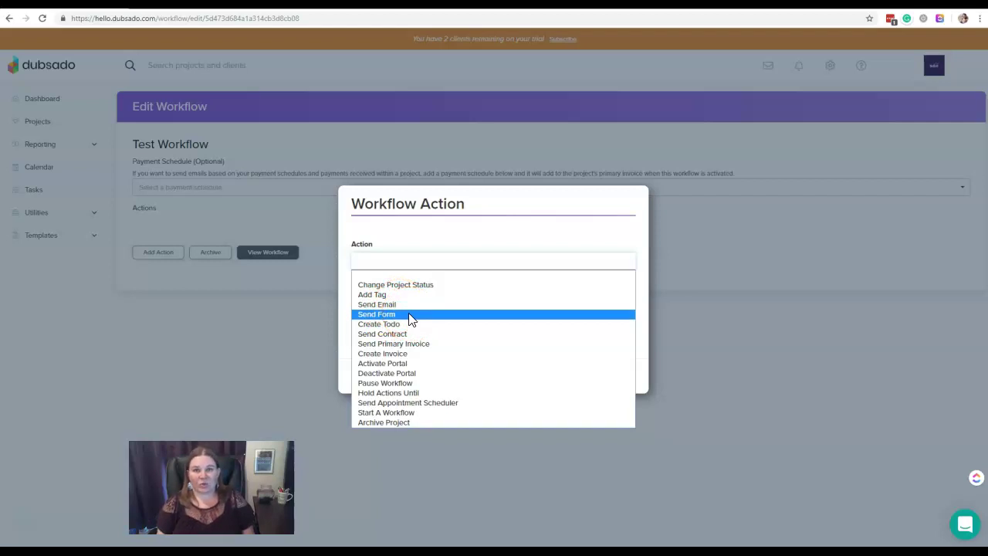
click(410, 318)
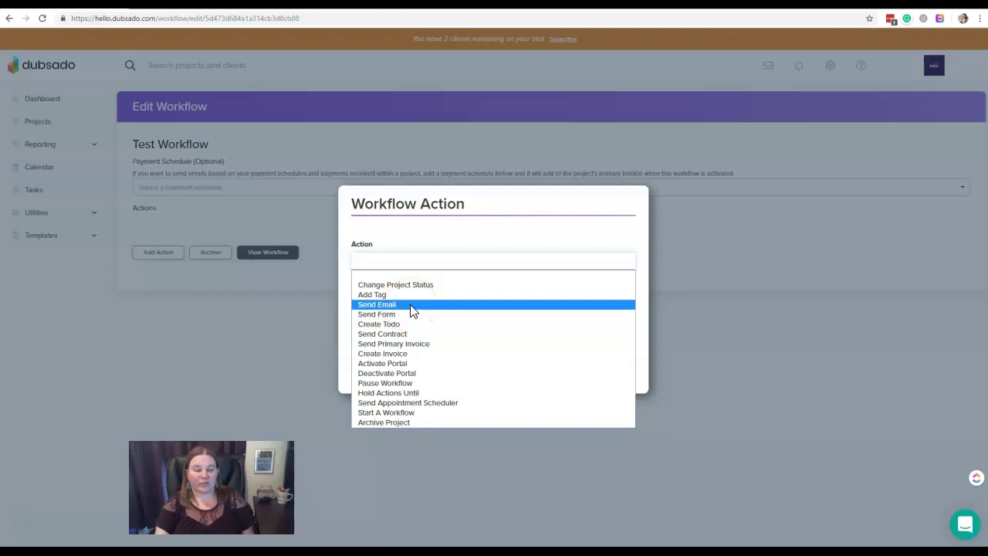
click(411, 313)
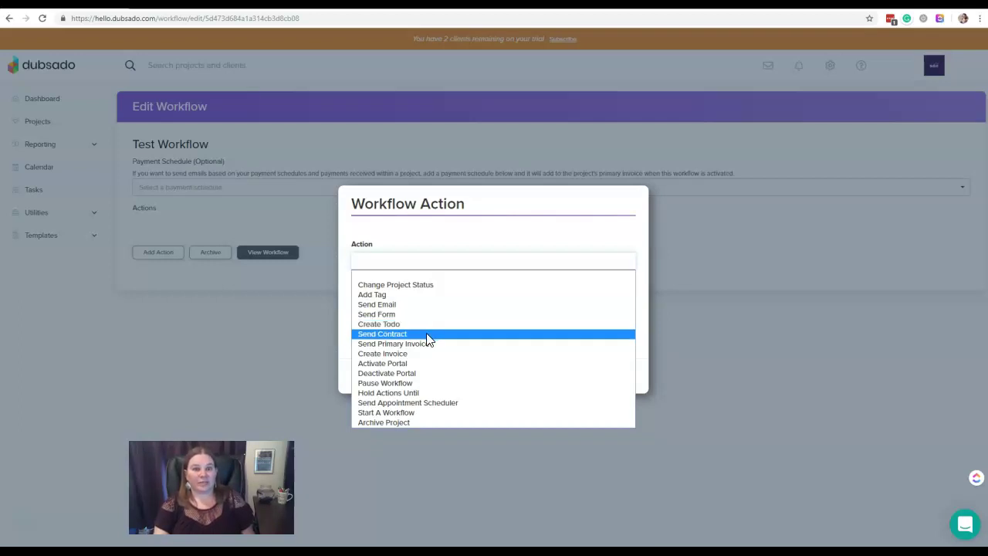
click(432, 339)
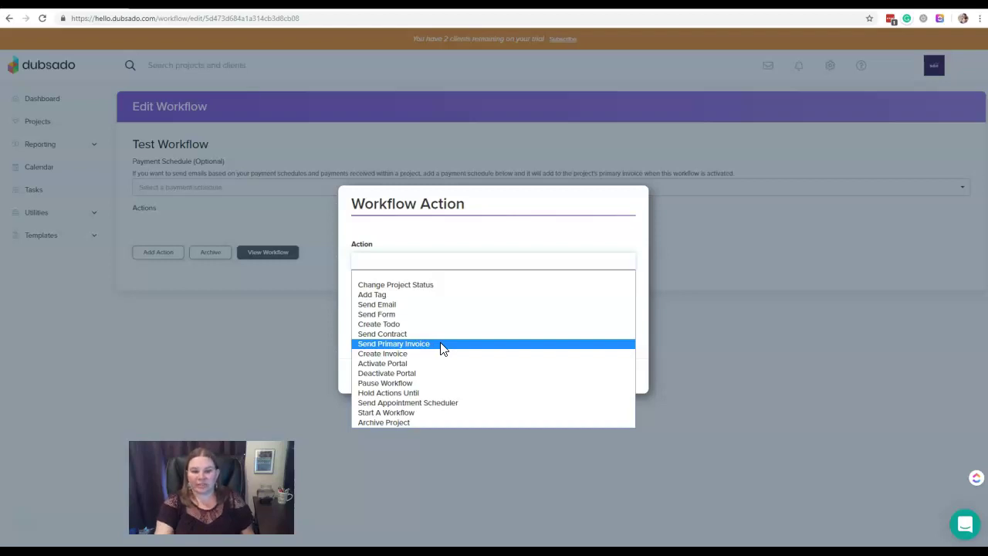
click(430, 356)
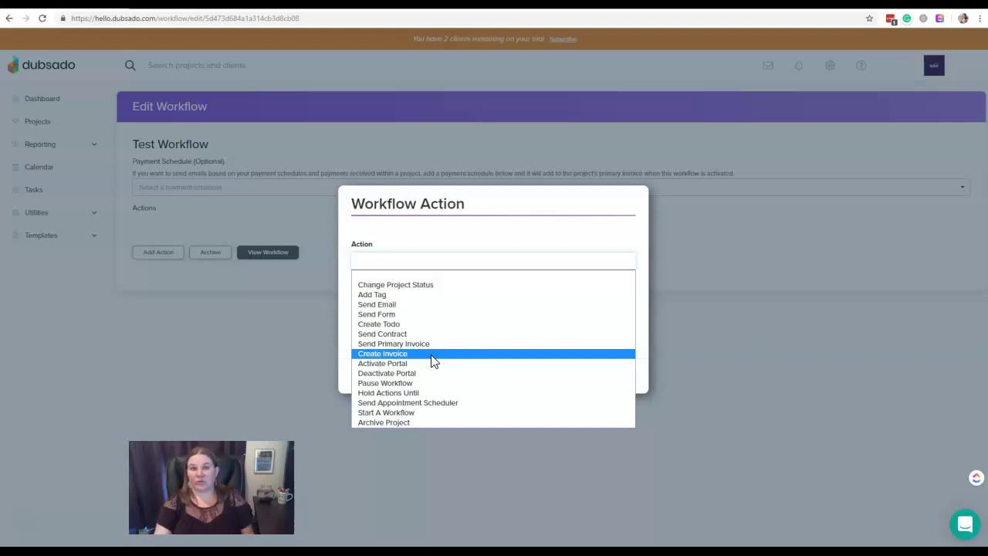
click(439, 368)
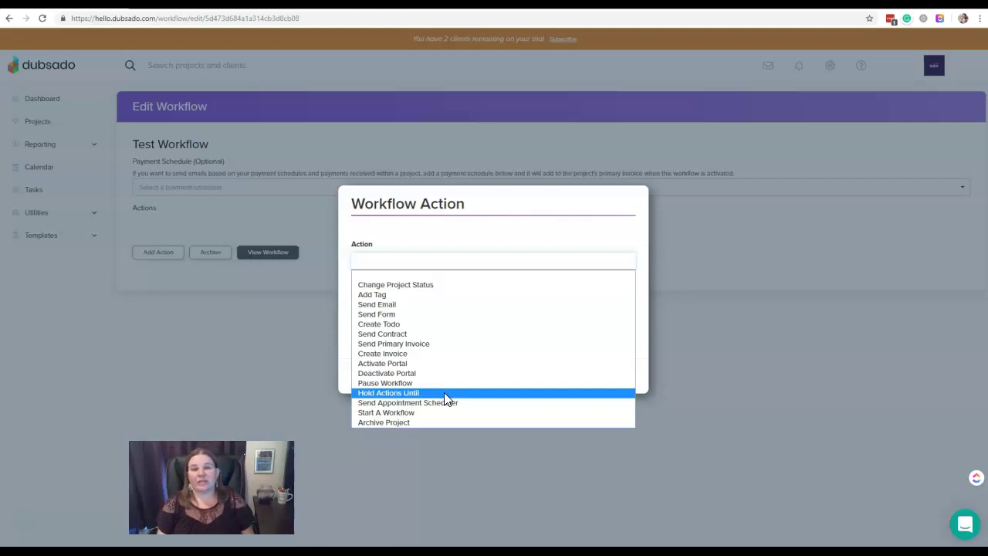
click(444, 392)
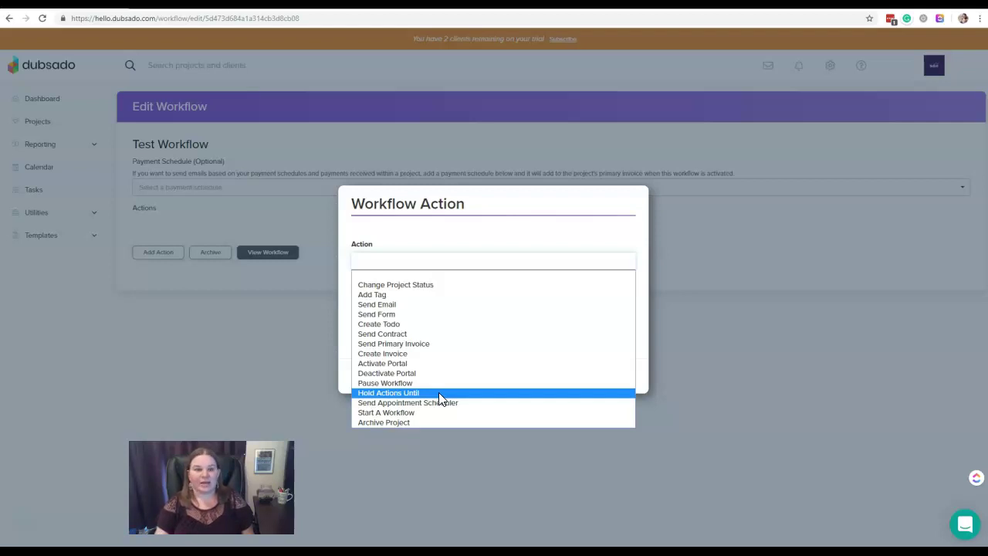
click(425, 394)
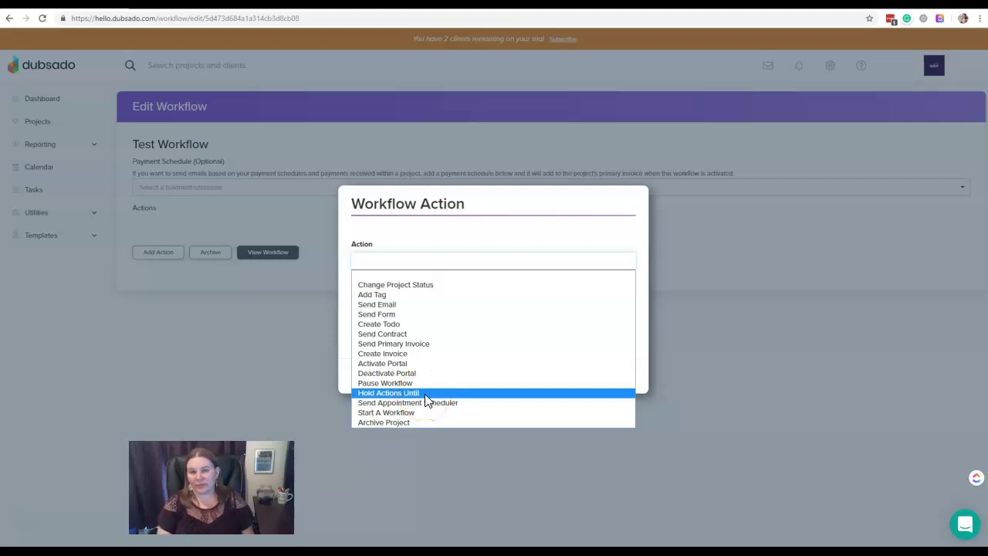
click(473, 396)
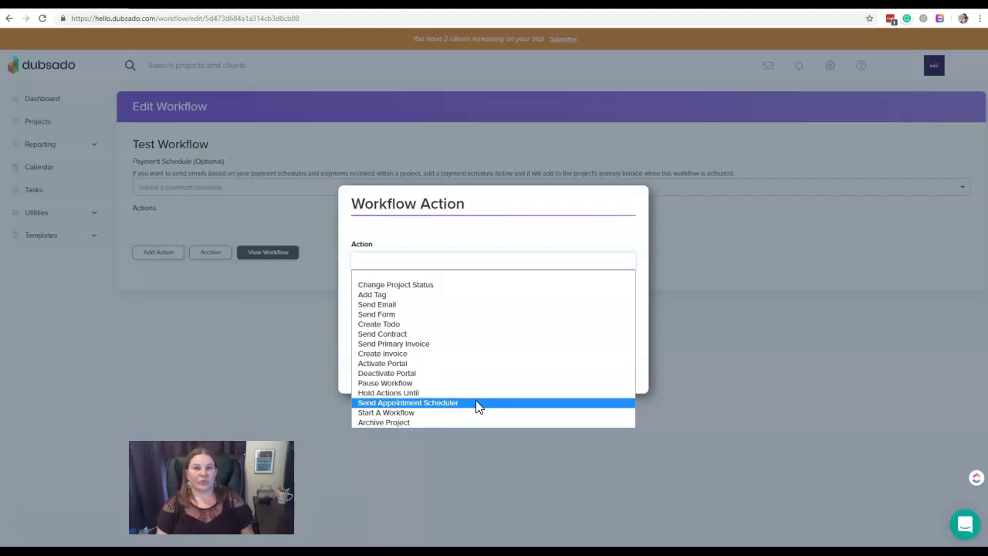
drag(472, 390, 460, 318)
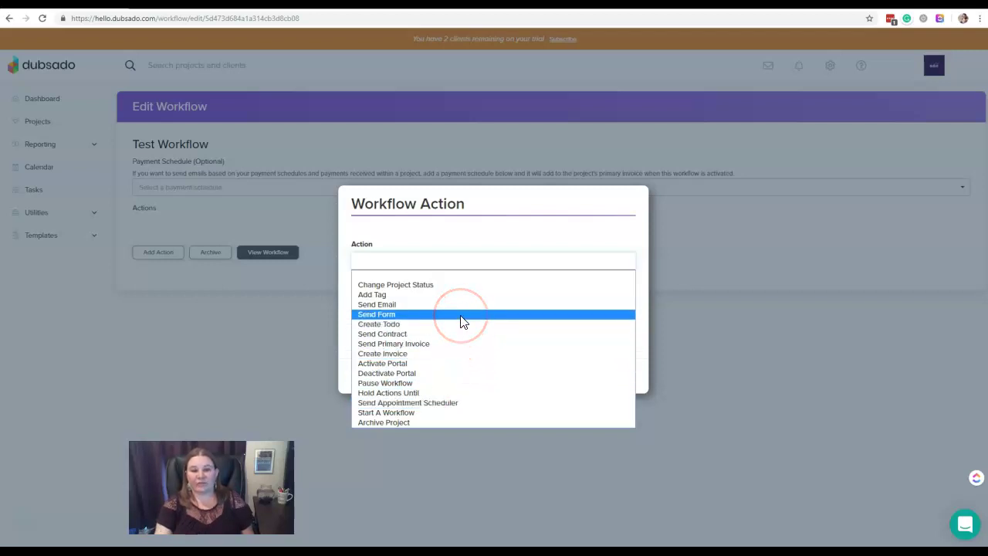
drag(463, 310, 470, 406)
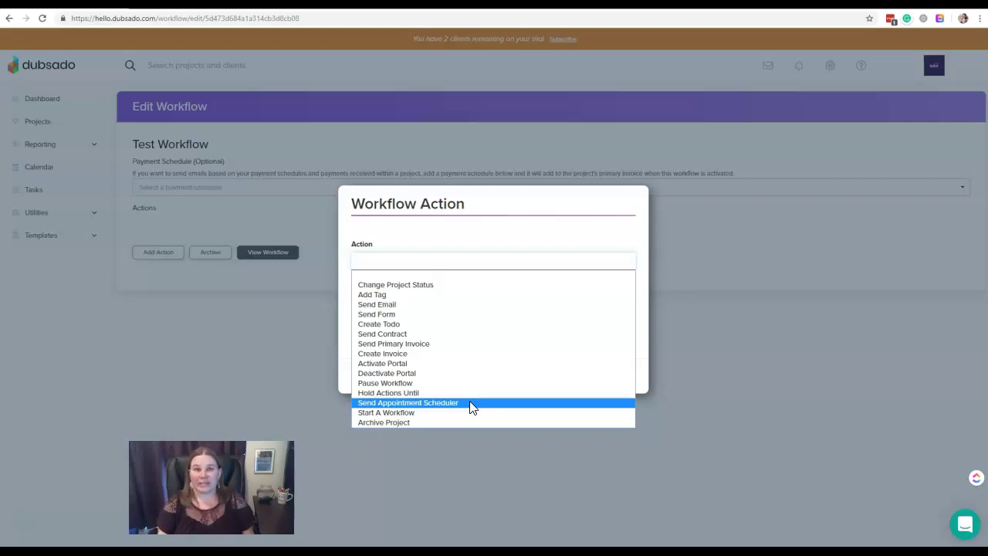
click(443, 414)
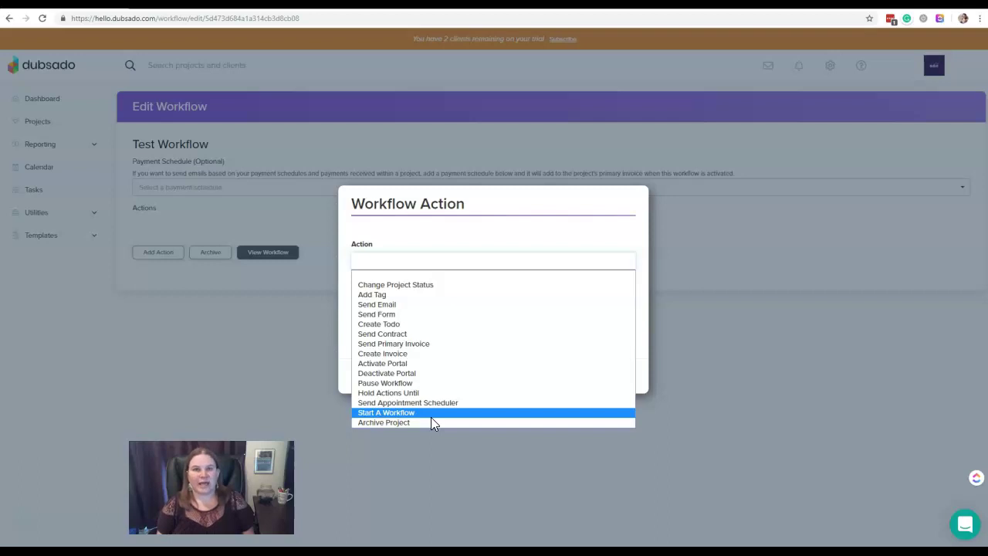
click(427, 424)
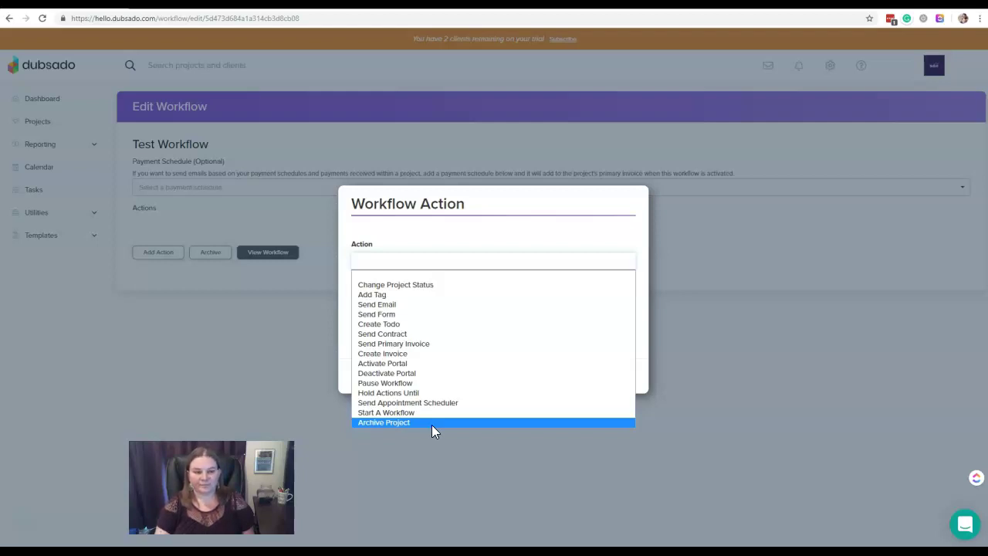
click(444, 451)
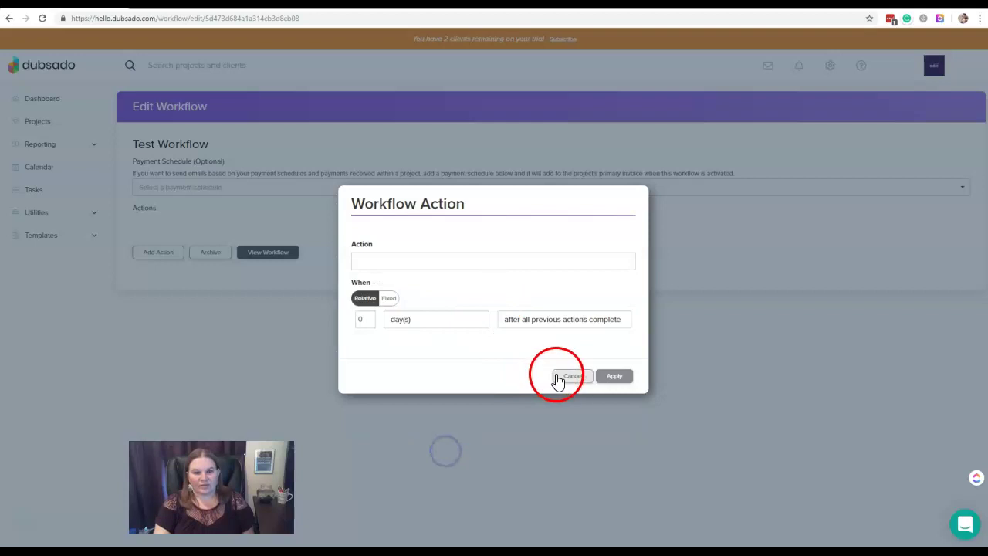